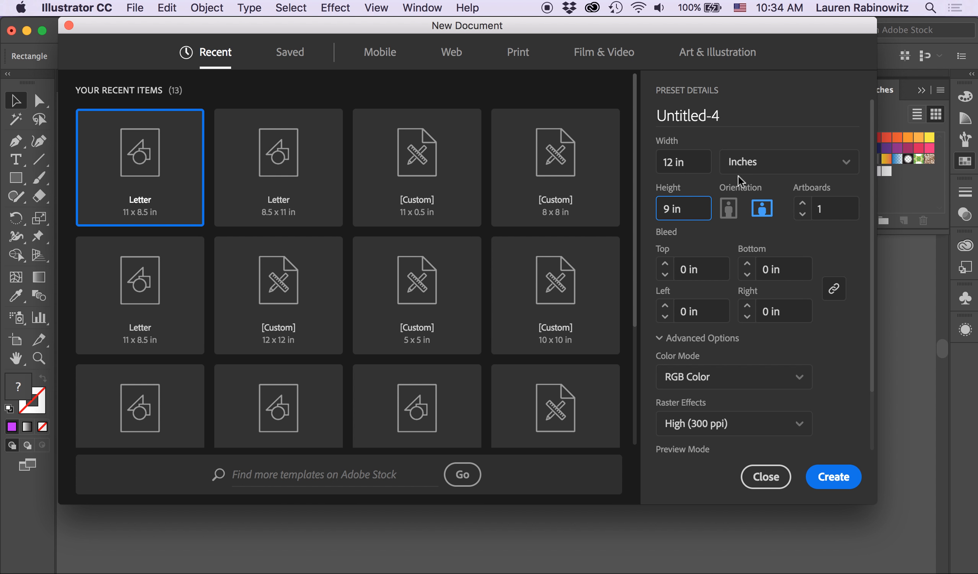
- Name the new document "2-point perspective" and create it with the 12 by 9 inch landscape settings
{"action": "left_click", "coordinate": [727, 115]}
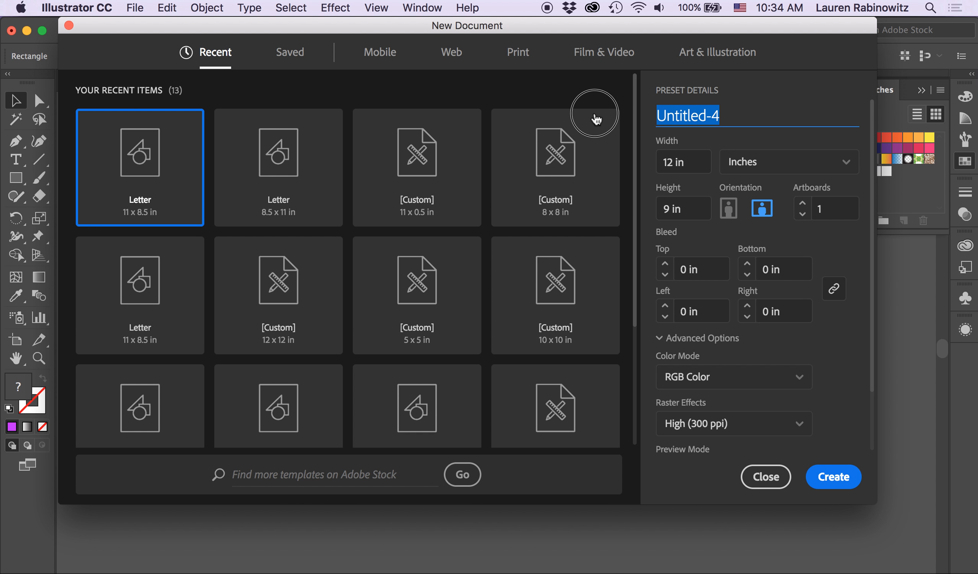
{"action": "type", "text": "2"}
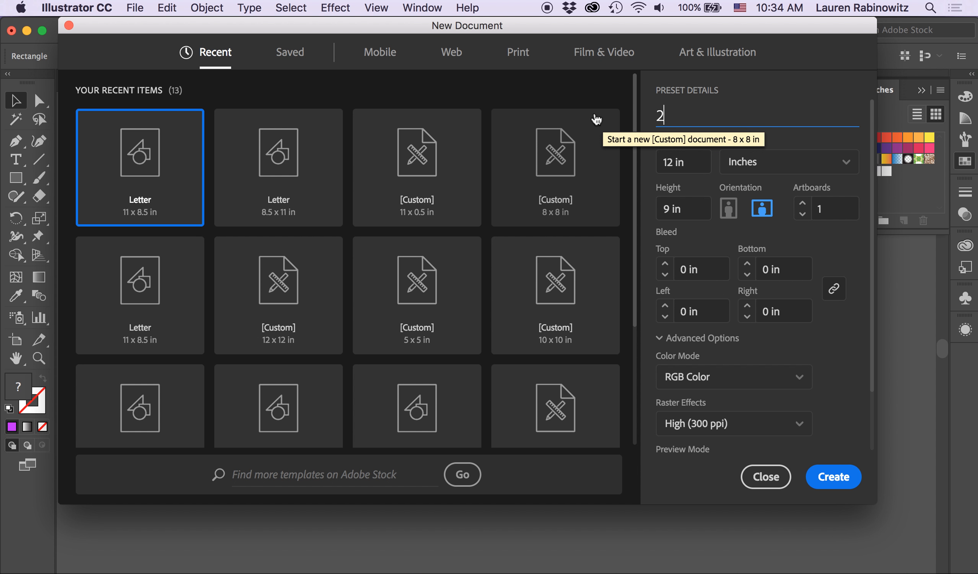
{"action": "type", "text": "-point persp"}
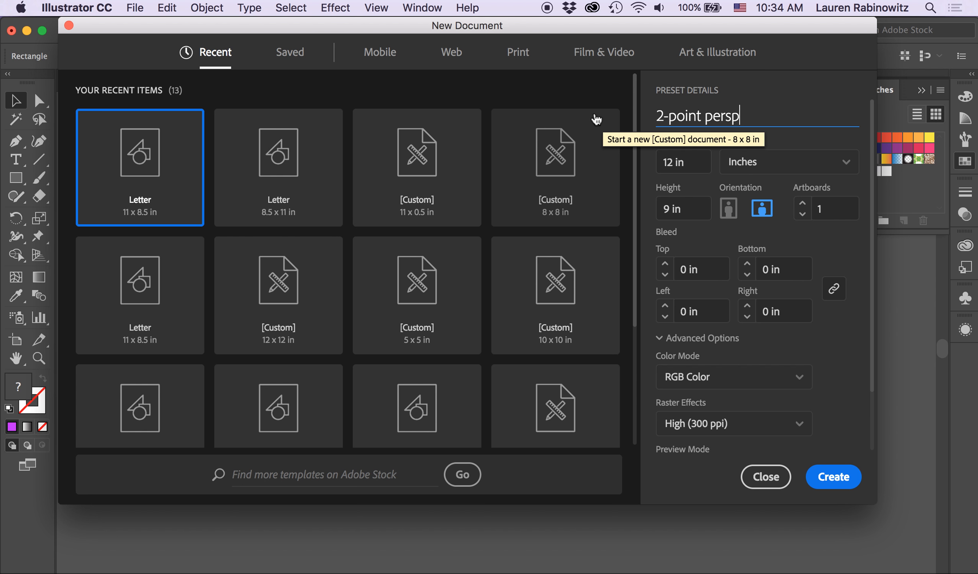
{"action": "type", "text": "ective"}
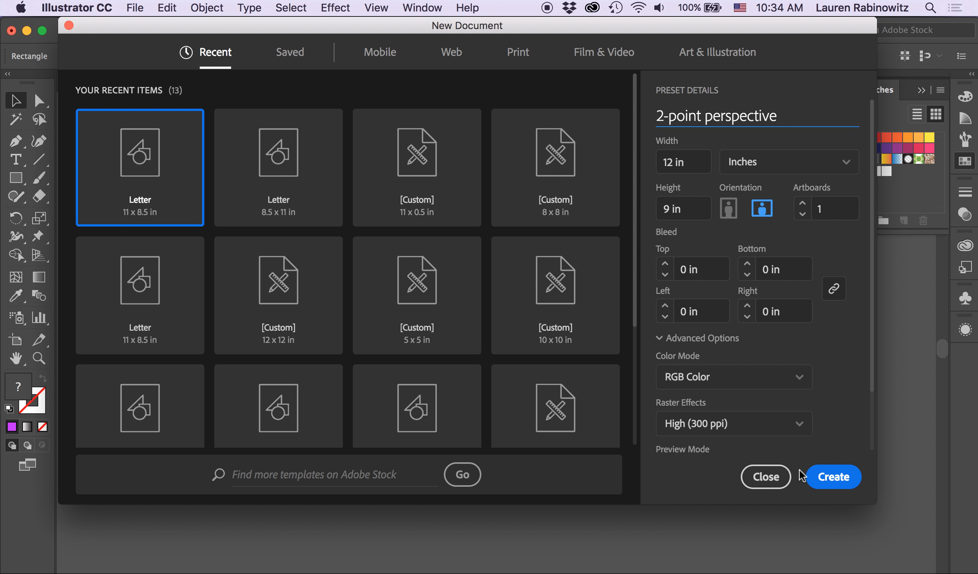
{"action": "left_click", "coordinate": [840, 478]}
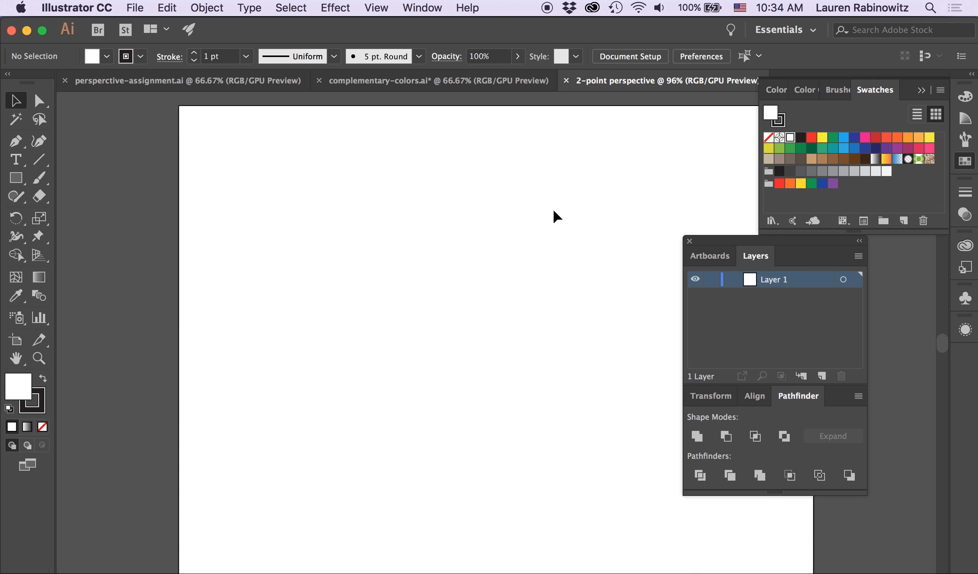
- Show the perspective grid on the new artboard
{"action": "scroll", "coordinate": [553, 211], "scroll_direction": "right", "scroll_amount": 4}
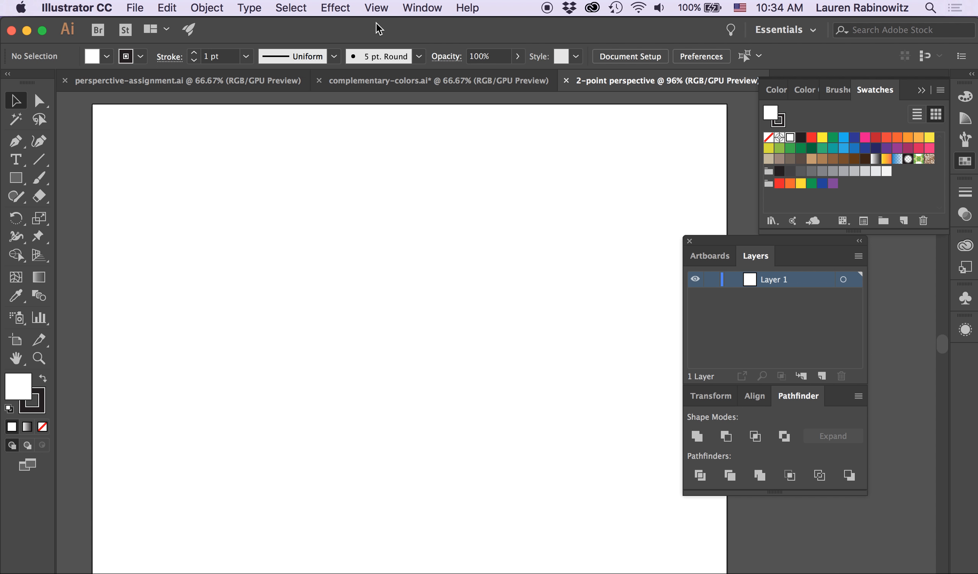
{"action": "left_click", "coordinate": [376, 8]}
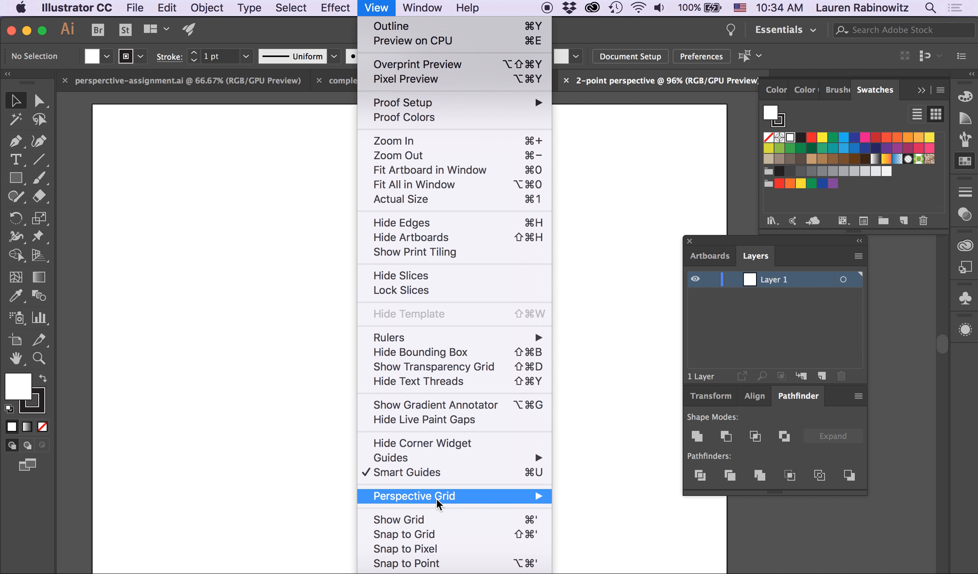
{"action": "mouse_move", "coordinate": [438, 498]}
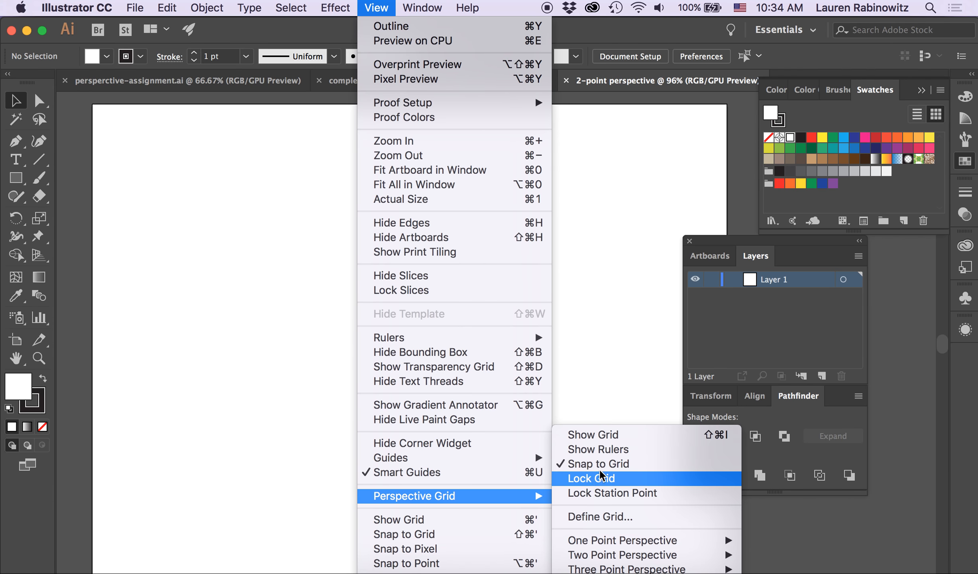
{"action": "left_click", "coordinate": [608, 437]}
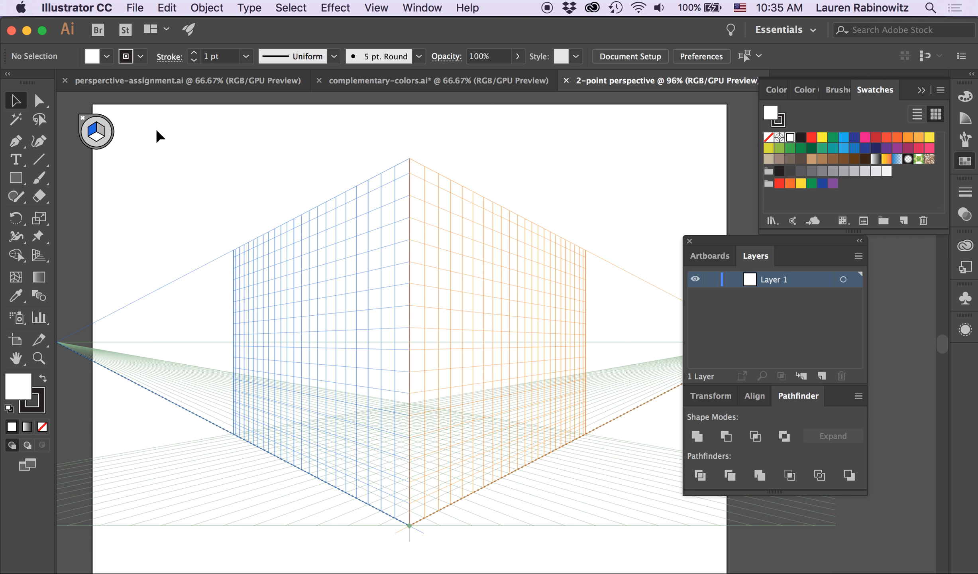
- Define the perspective grid as Two Point Perspective in inches, with a gridline every 1 in
{"action": "left_click", "coordinate": [378, 8]}
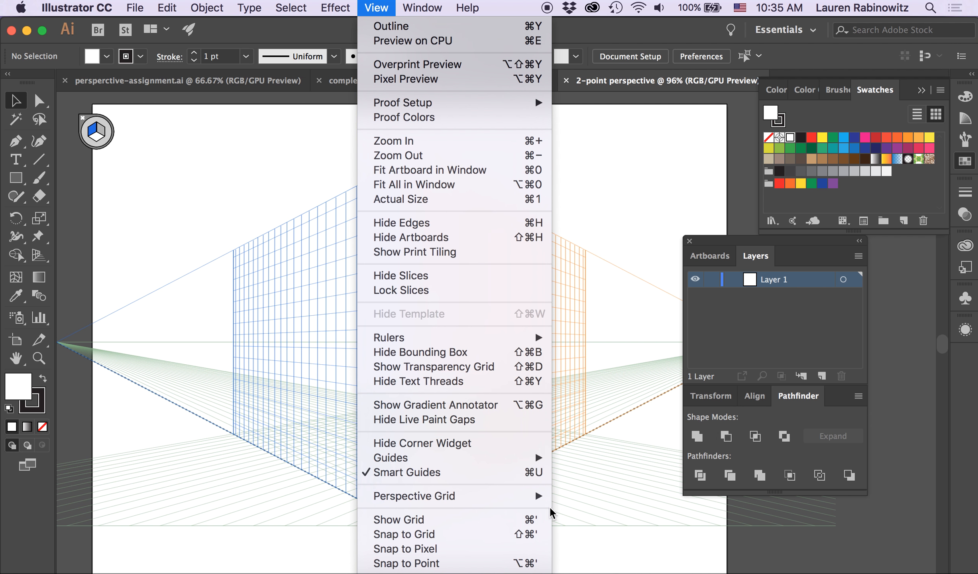
{"action": "mouse_move", "coordinate": [511, 500]}
{"action": "left_click", "coordinate": [594, 519]}
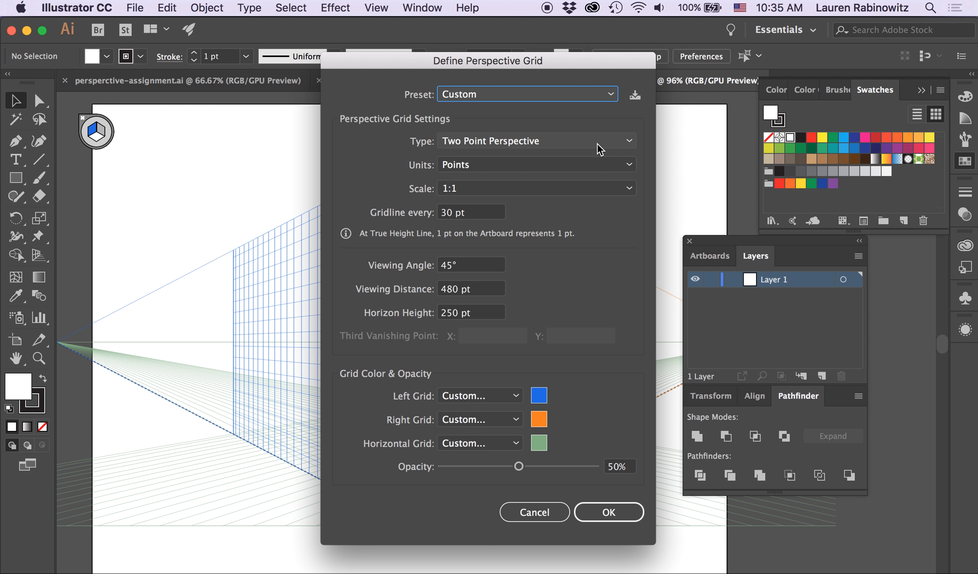
{"action": "left_click", "coordinate": [625, 141]}
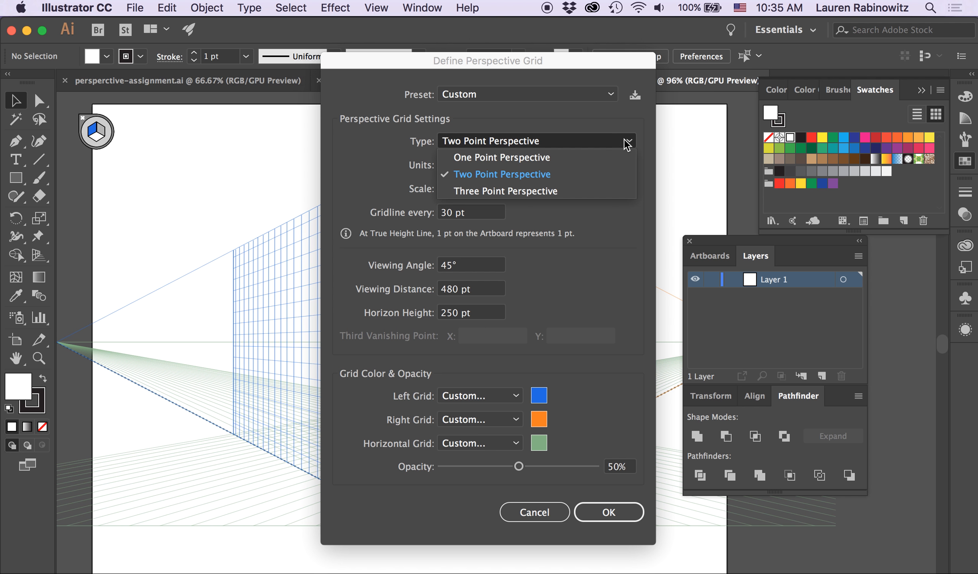
{"action": "left_click", "coordinate": [593, 174]}
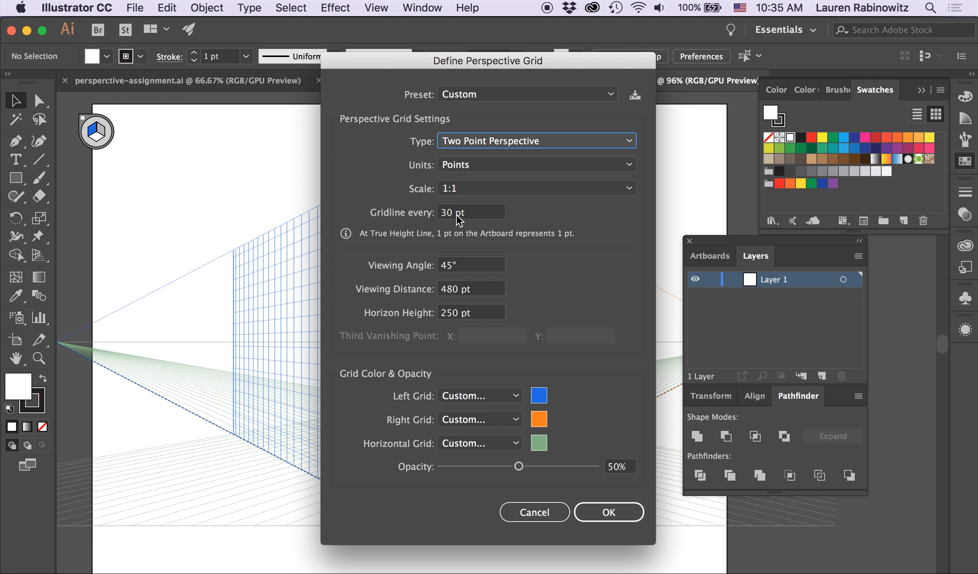
{"action": "left_click", "coordinate": [512, 167]}
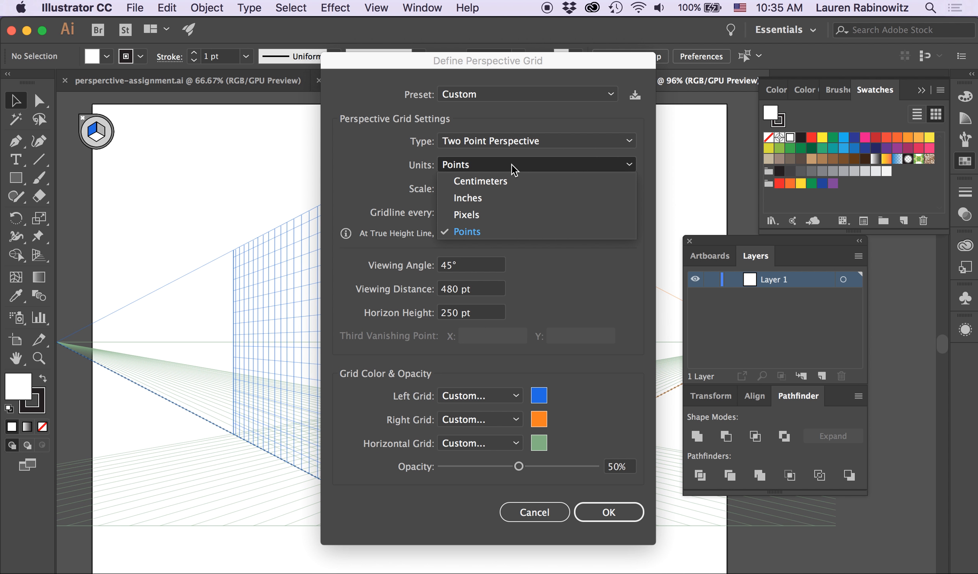
{"action": "left_click", "coordinate": [505, 189]}
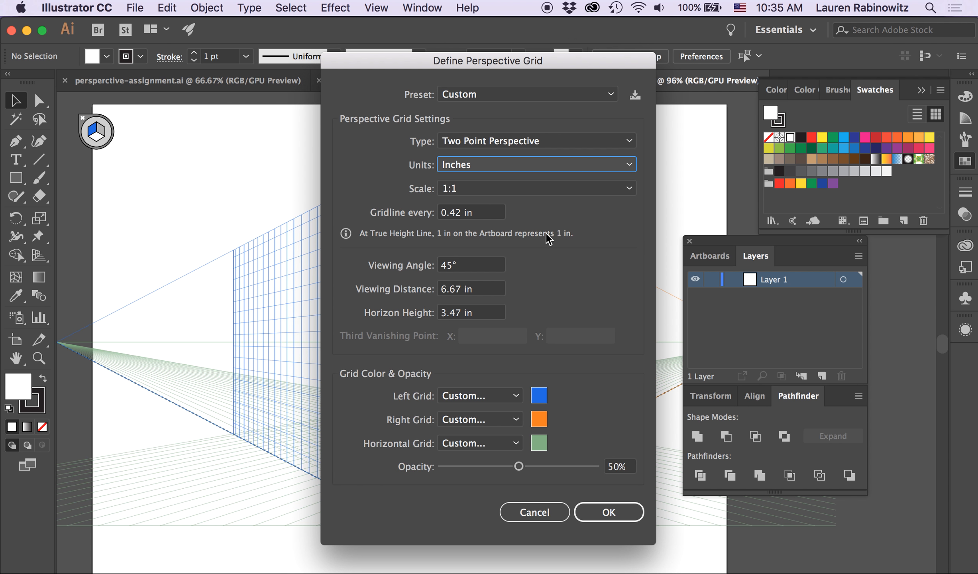
{"action": "double_click", "coordinate": [458, 215]}
{"action": "type", "text": "1"}
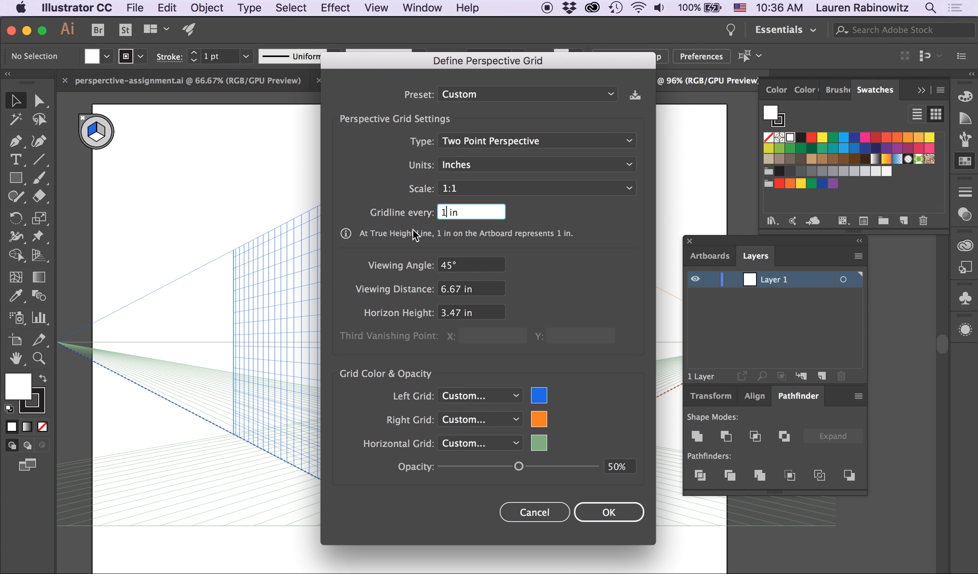
{"action": "left_click", "coordinate": [606, 514]}
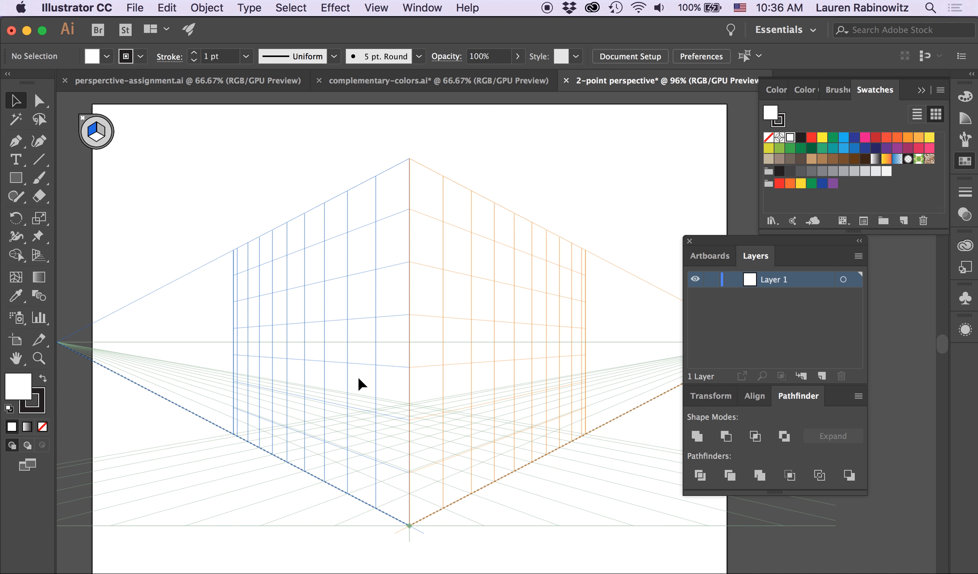
- Draw a left-plane rectangle from the grid's outer left edge down to its ground line, and set its stroke to 3 pt
{"action": "left_click", "coordinate": [16, 184]}
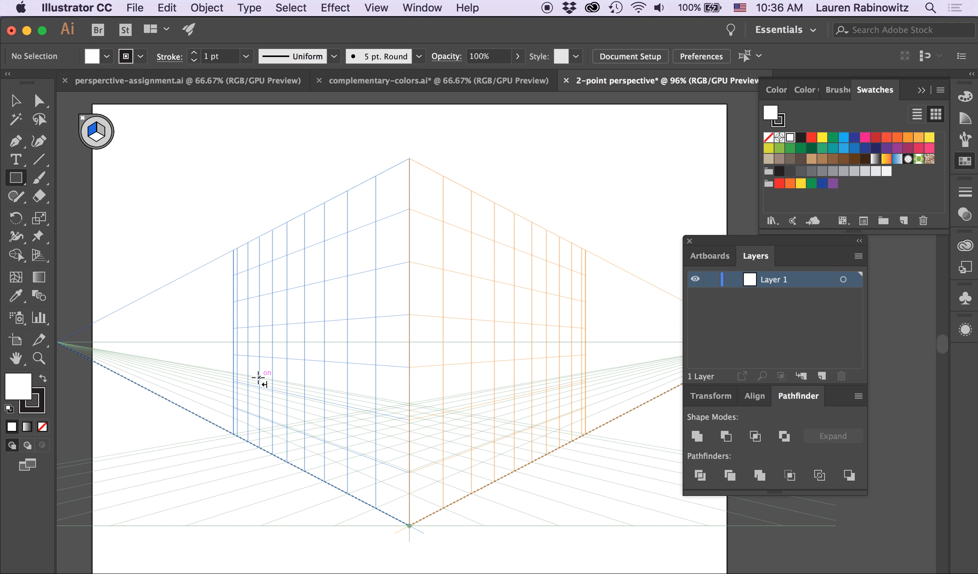
{"action": "left_click_drag", "start_coordinate": [234, 354], "coordinate": [324, 481]}
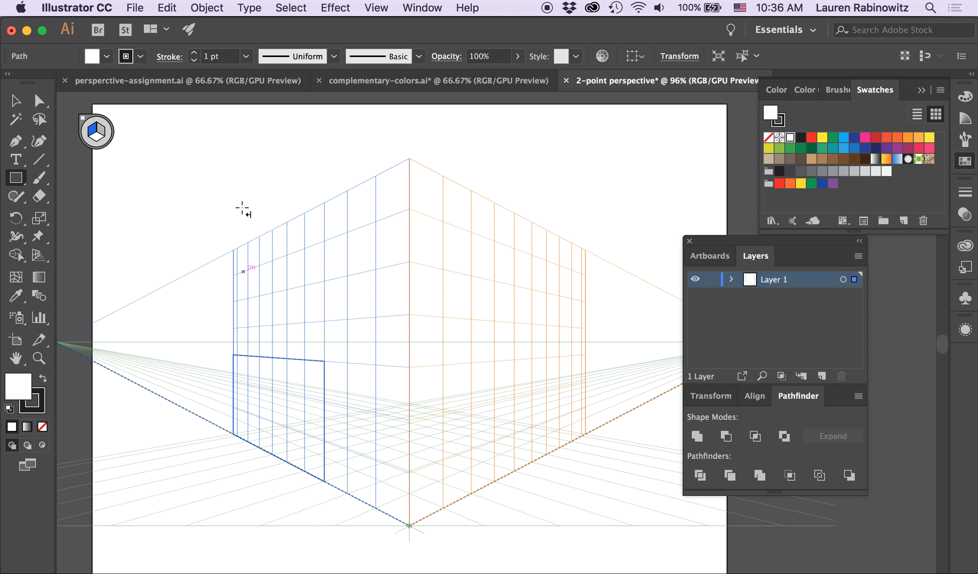
{"action": "left_click", "coordinate": [193, 53]}
{"action": "left_click", "coordinate": [194, 53]}
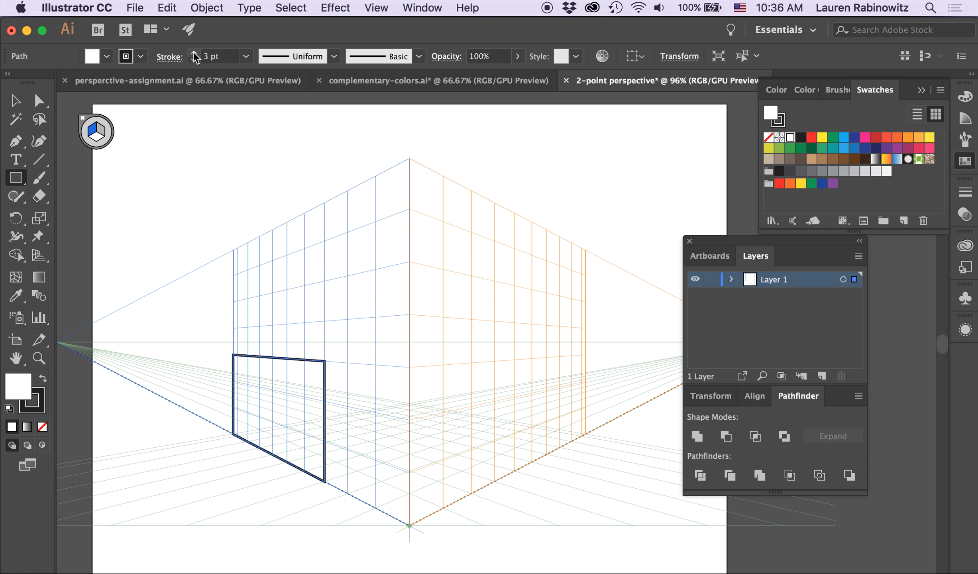
{"action": "left_click", "coordinate": [99, 139]}
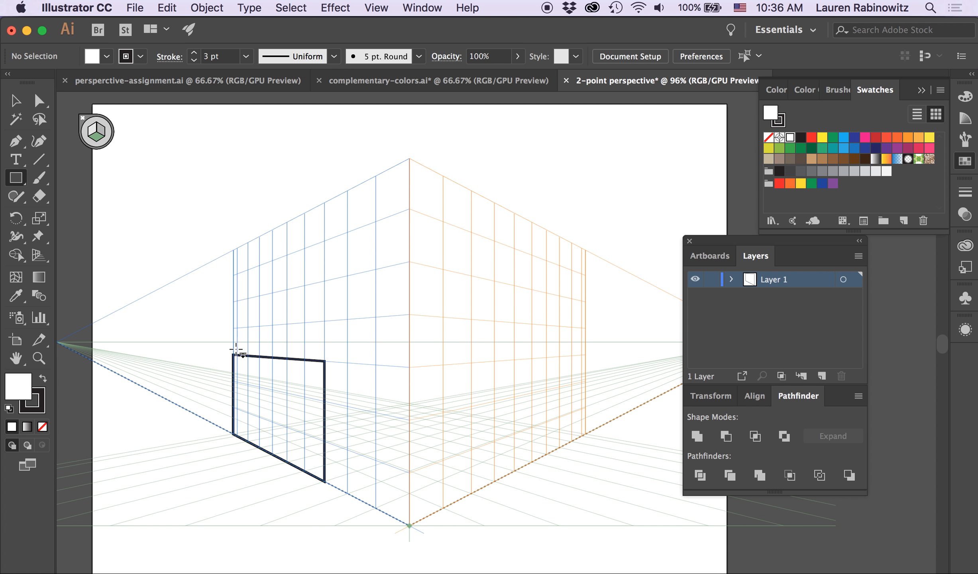
{"action": "left_click_drag", "start_coordinate": [238, 352], "coordinate": [355, 342]}
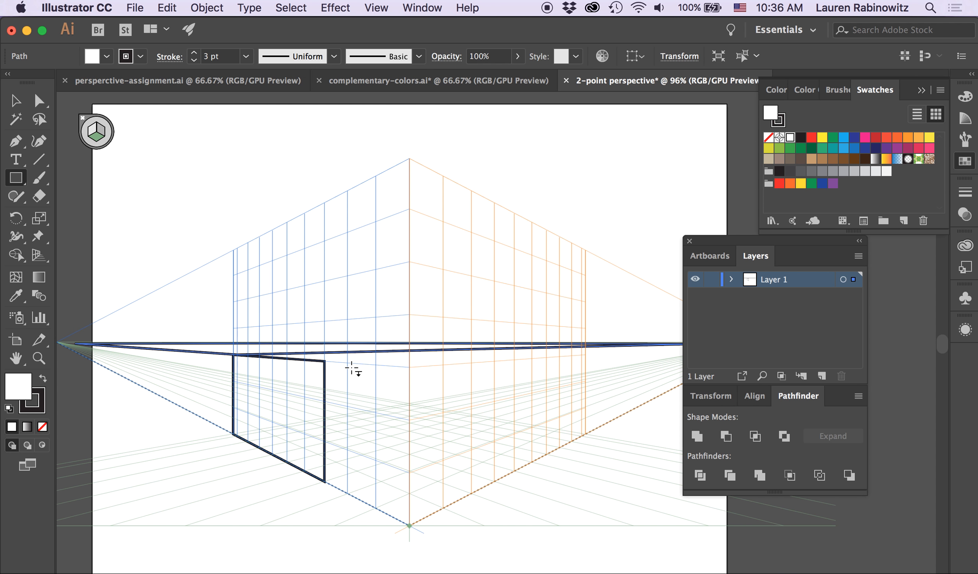
{"action": "key", "text": "Delete"}
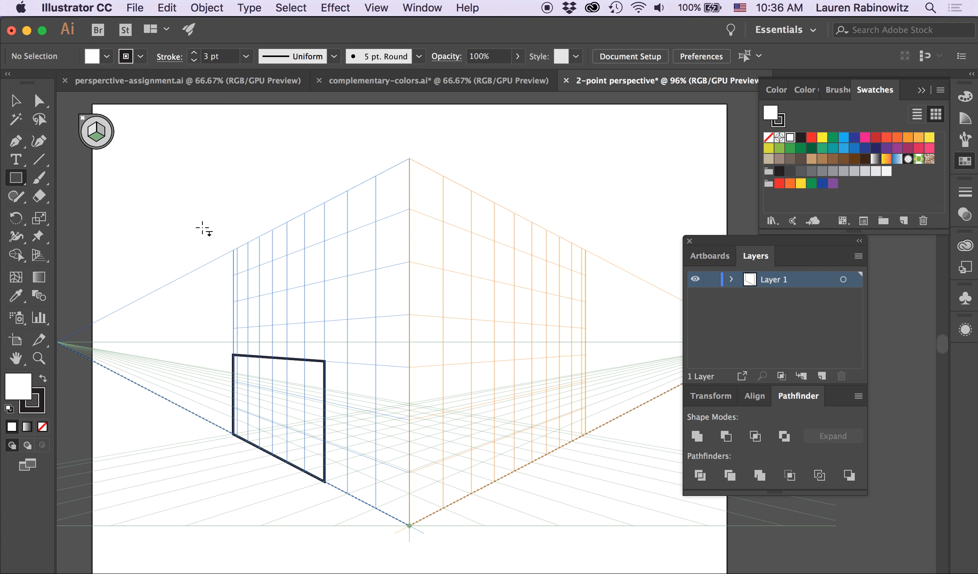
- Draw two right-plane rectangles from the left face's upper inner corner, one extending upward and one extending downward
{"action": "key", "text": "3"}
{"action": "left_click_drag", "start_coordinate": [325, 360], "coordinate": [370, 249]}
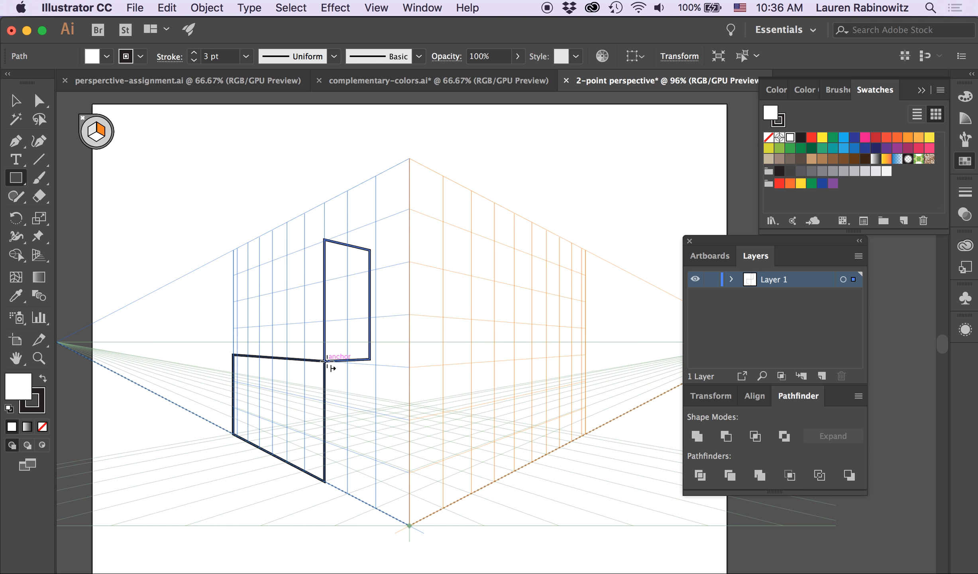
{"action": "left_click_drag", "start_coordinate": [325, 361], "coordinate": [376, 510]}
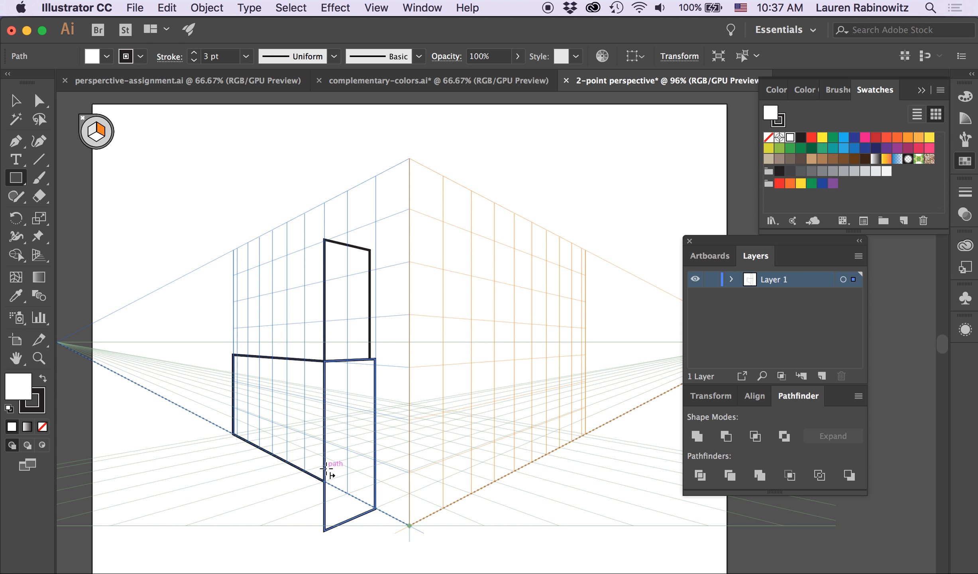
- Resize the lower right-plane rectangle to end at the left face's bottom corner and match the upper rectangle's width
{"action": "left_click", "coordinate": [17, 101]}
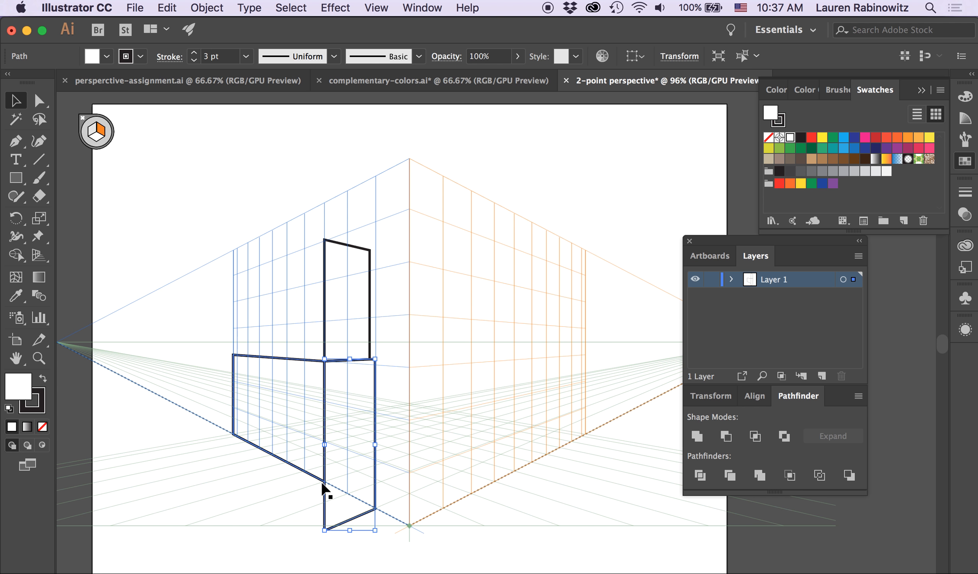
{"action": "left_click_drag", "start_coordinate": [349, 530], "coordinate": [349, 479]}
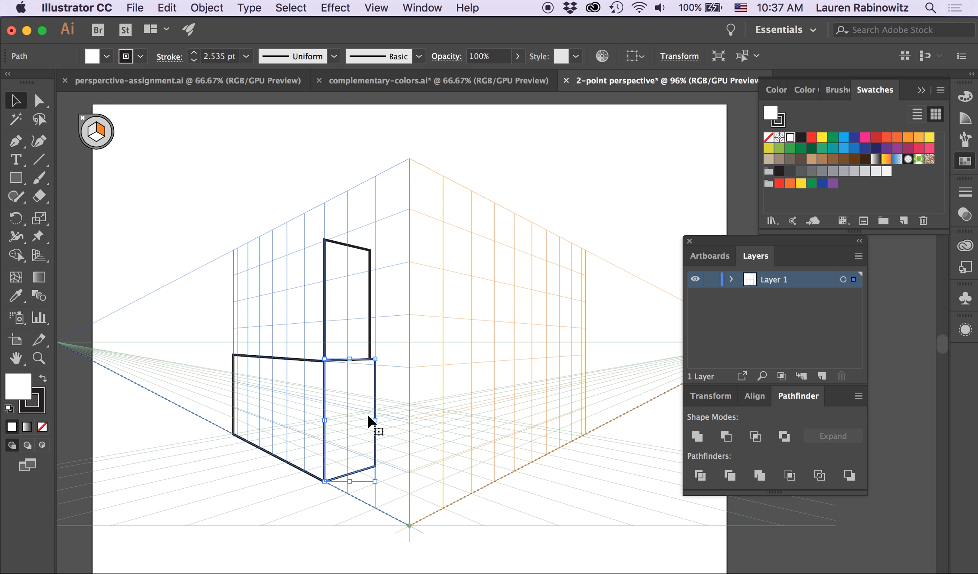
{"action": "left_click_drag", "start_coordinate": [374, 420], "coordinate": [370, 419]}
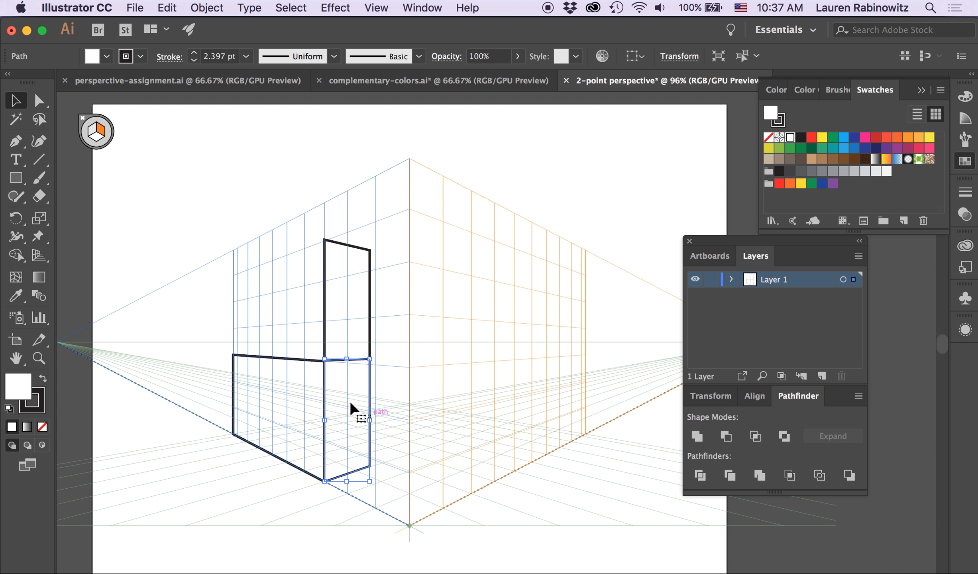
- Draw a narrower left-plane rectangle standing on the top edge of the first left face, flush with its outer edge
{"action": "left_click", "coordinate": [97, 132]}
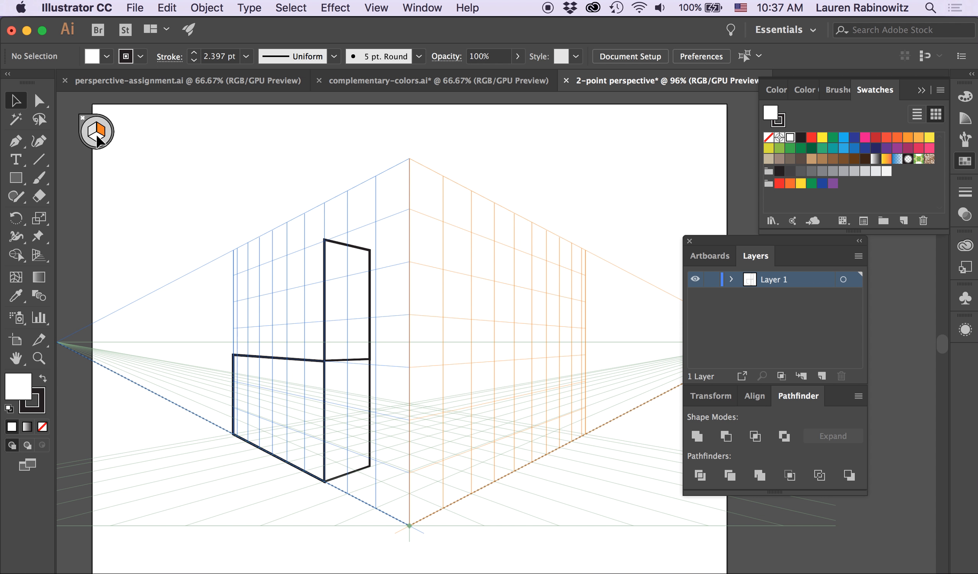
{"action": "left_click", "coordinate": [92, 129]}
{"action": "key", "text": "m"}
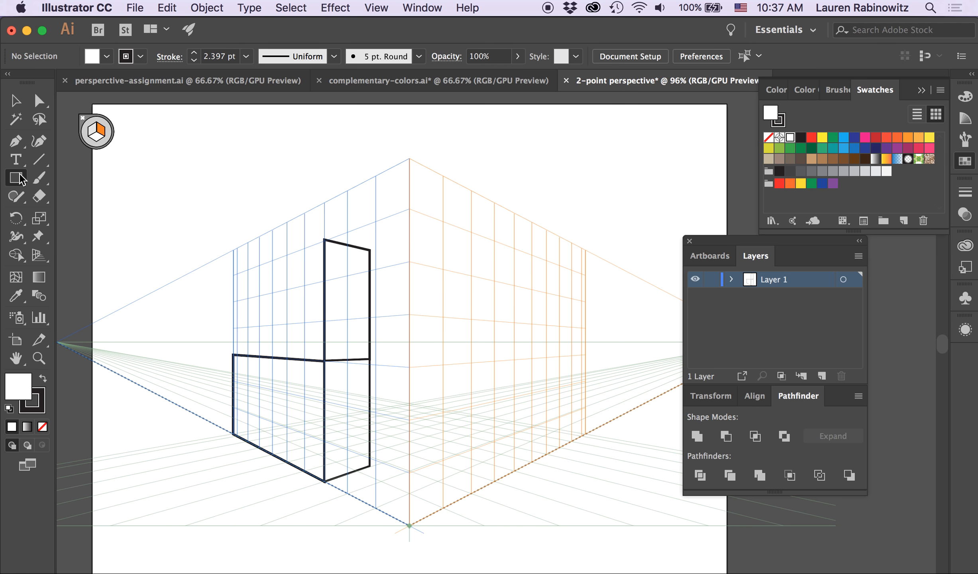
{"action": "left_click", "coordinate": [100, 142]}
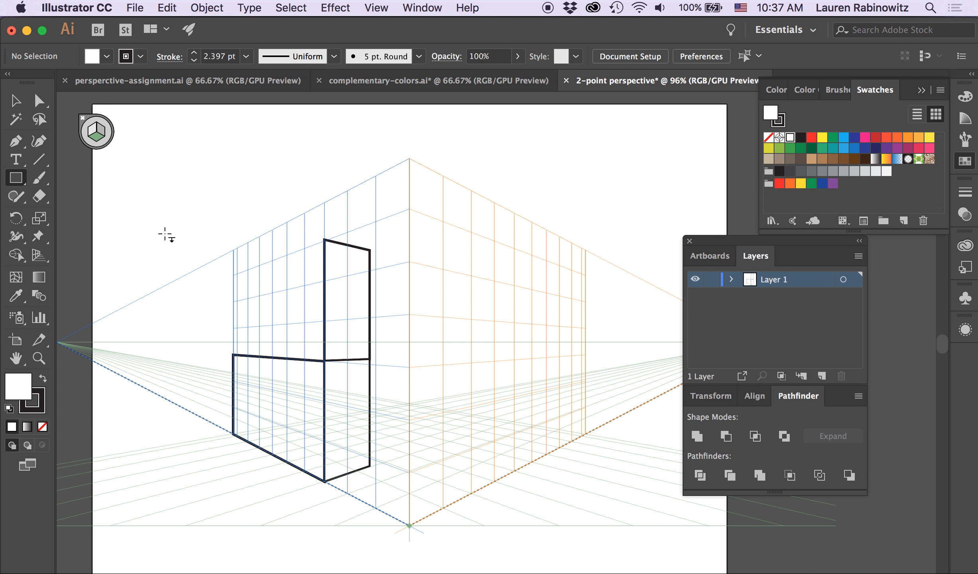
{"action": "key", "text": "4"}
{"action": "key", "text": "1"}
{"action": "left_click_drag", "start_coordinate": [233, 275], "coordinate": [272, 357]}
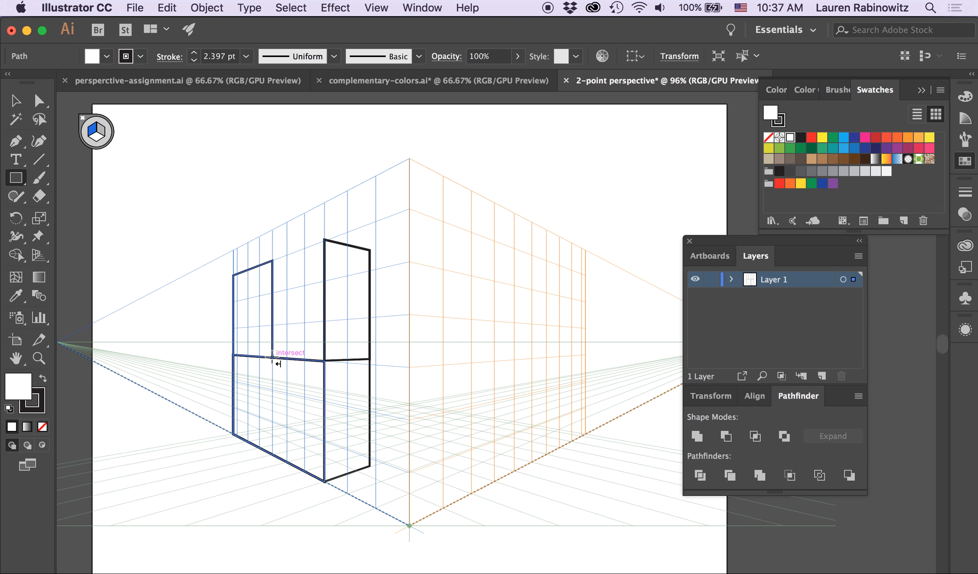
- Draw a right-plane rectangle about 0.51 in wide and 1.3 in high from the narrow left face's upper inner corner
{"action": "left_click", "coordinate": [100, 132]}
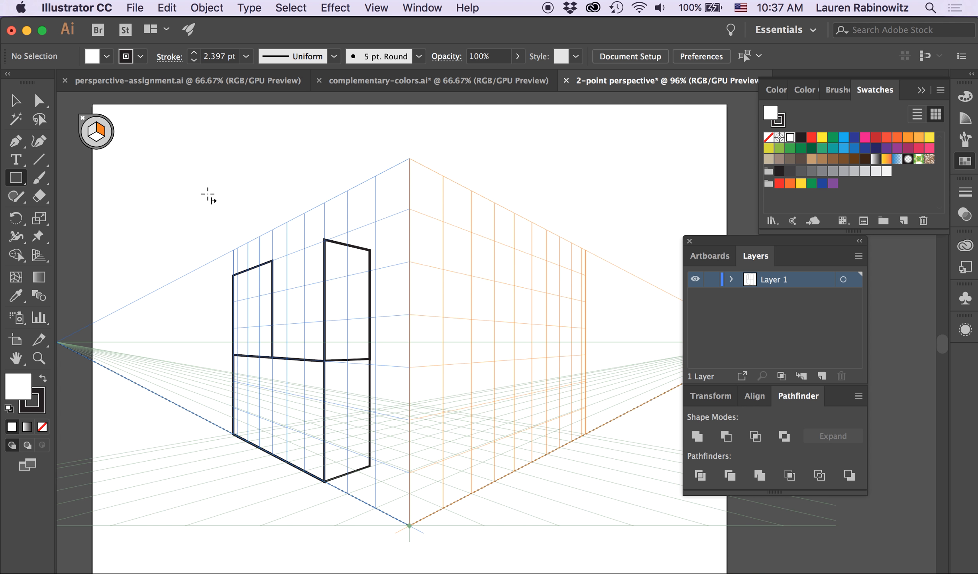
{"action": "left_click_drag", "start_coordinate": [272, 262], "coordinate": [306, 355]}
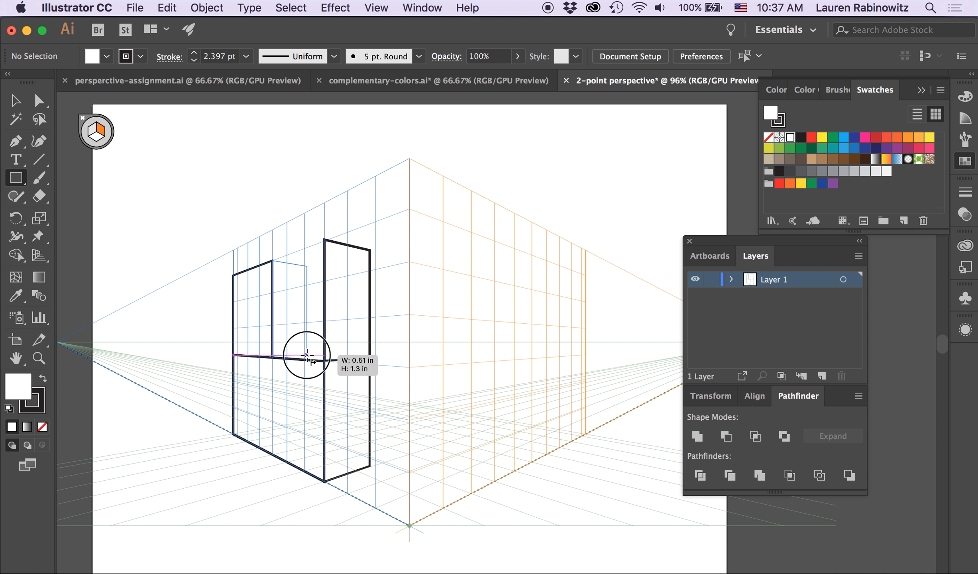
{"action": "left_click_drag", "start_coordinate": [306, 355], "coordinate": [306, 355]}
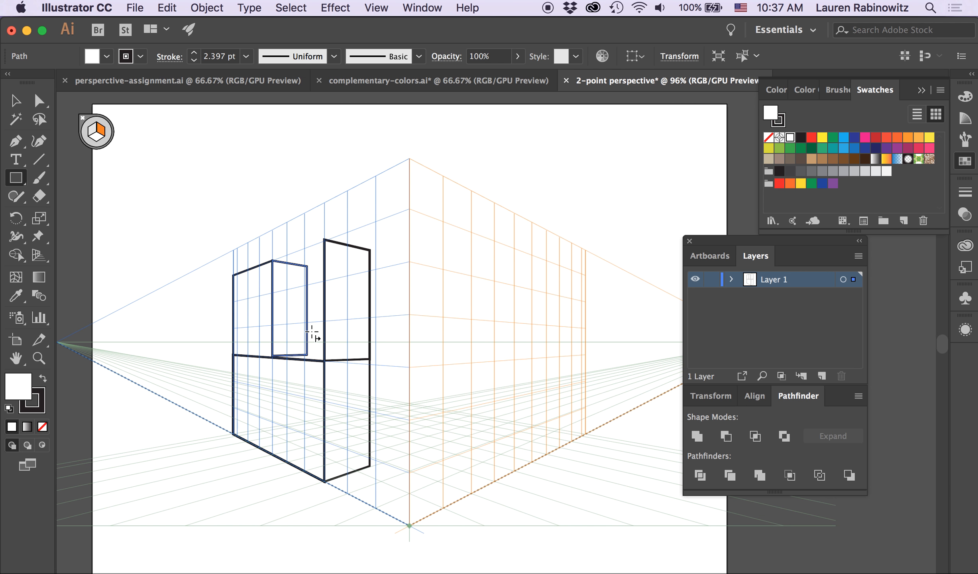